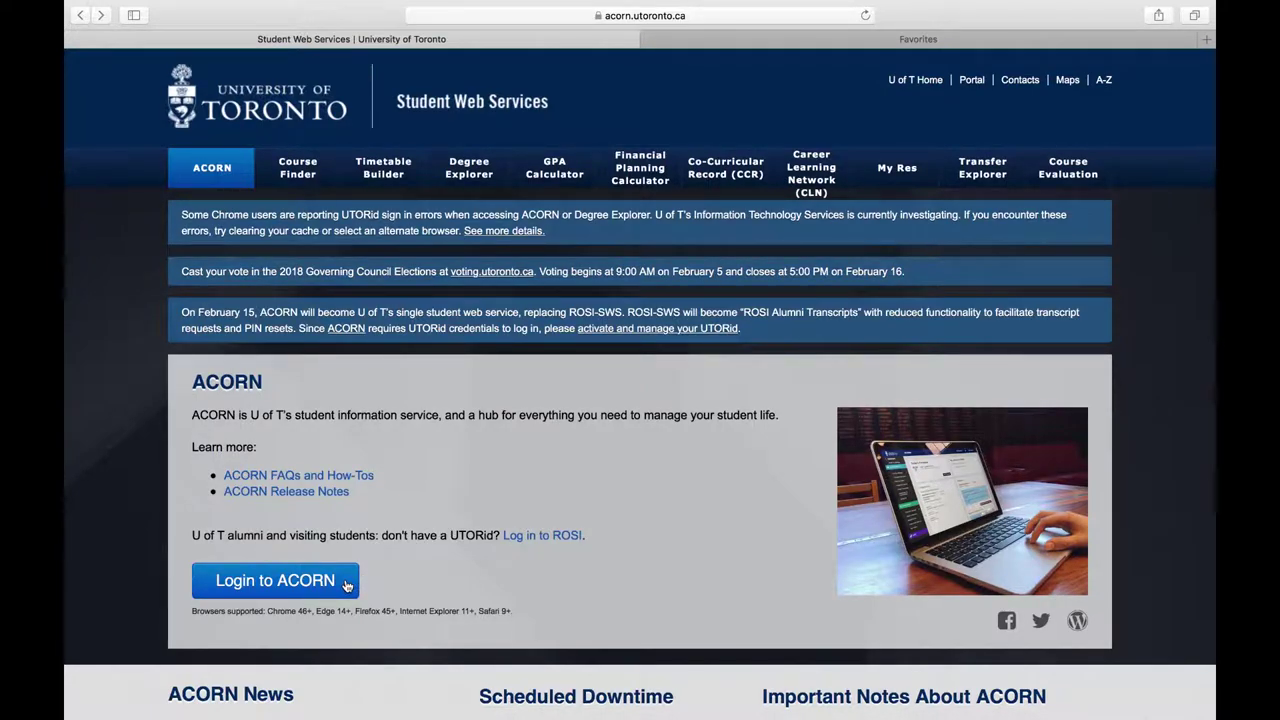
# Step: Launch the GPA Calculator in the first tab and load it from uoft.me/gpa in the second tab
pyautogui.click(522, 160)
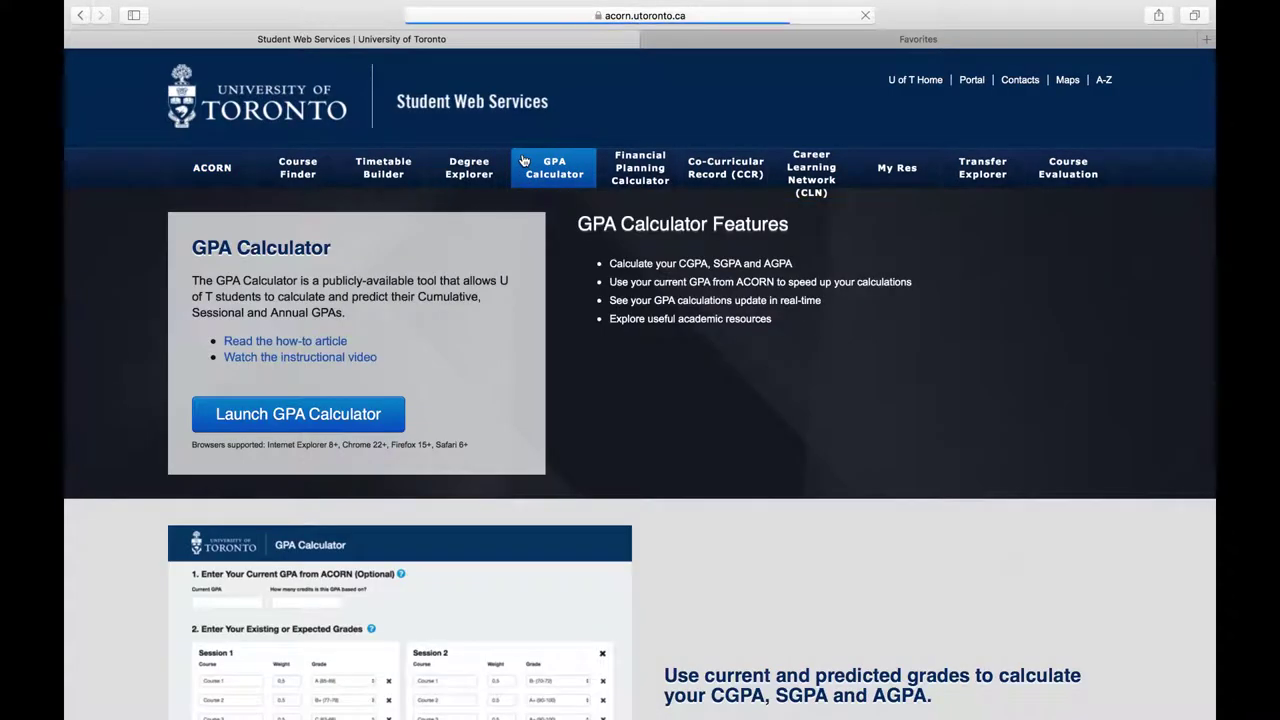
pyautogui.click(393, 412)
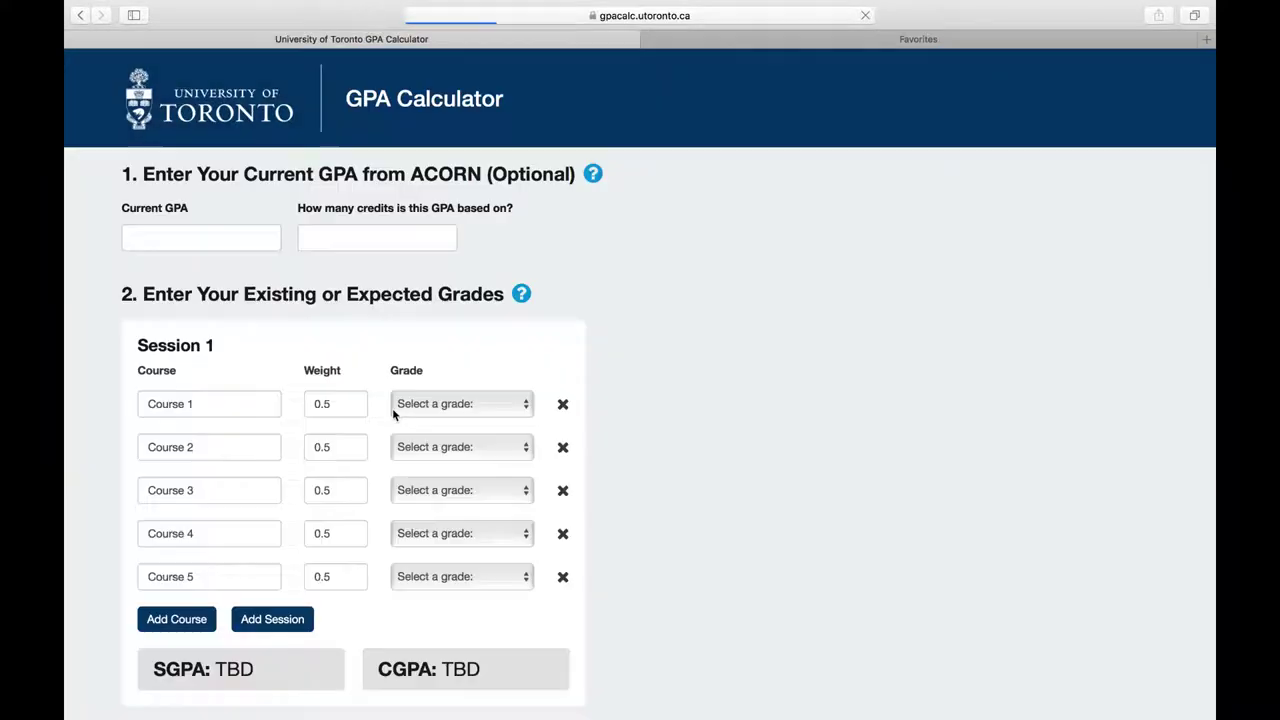
pyautogui.click(723, 40)
pyautogui.write('uoft.me')
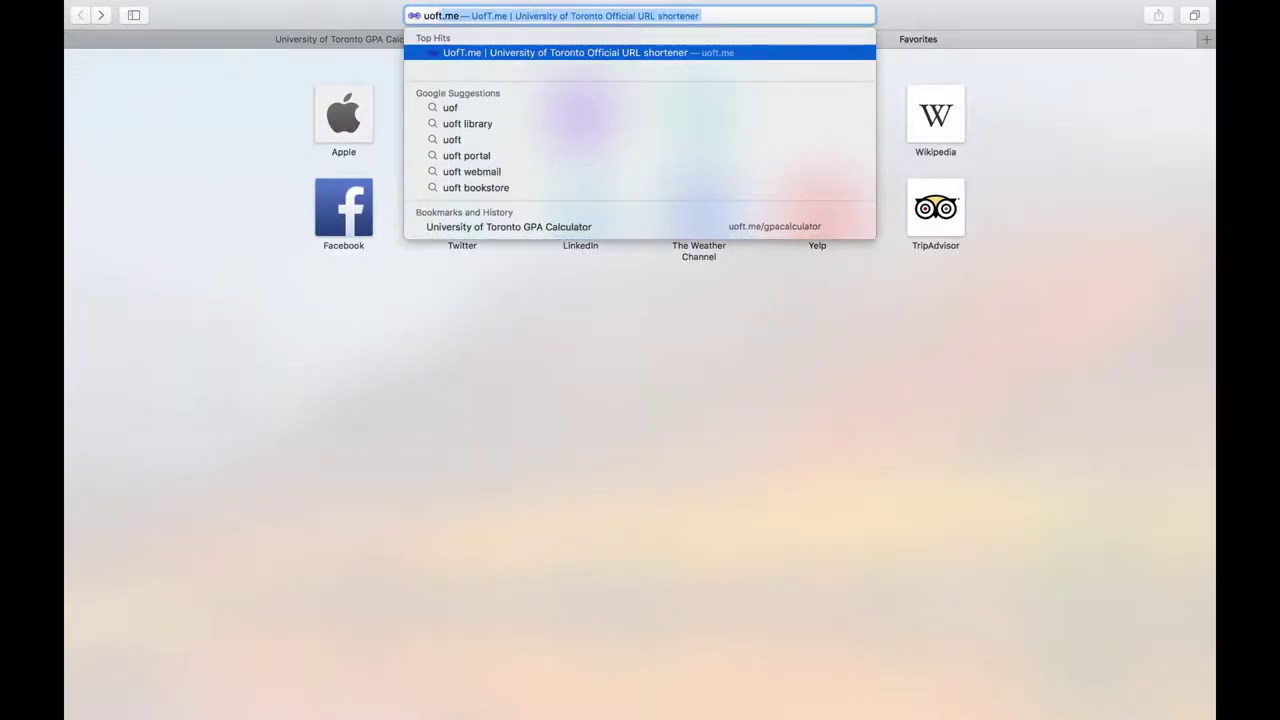
pyautogui.write('/gpa')
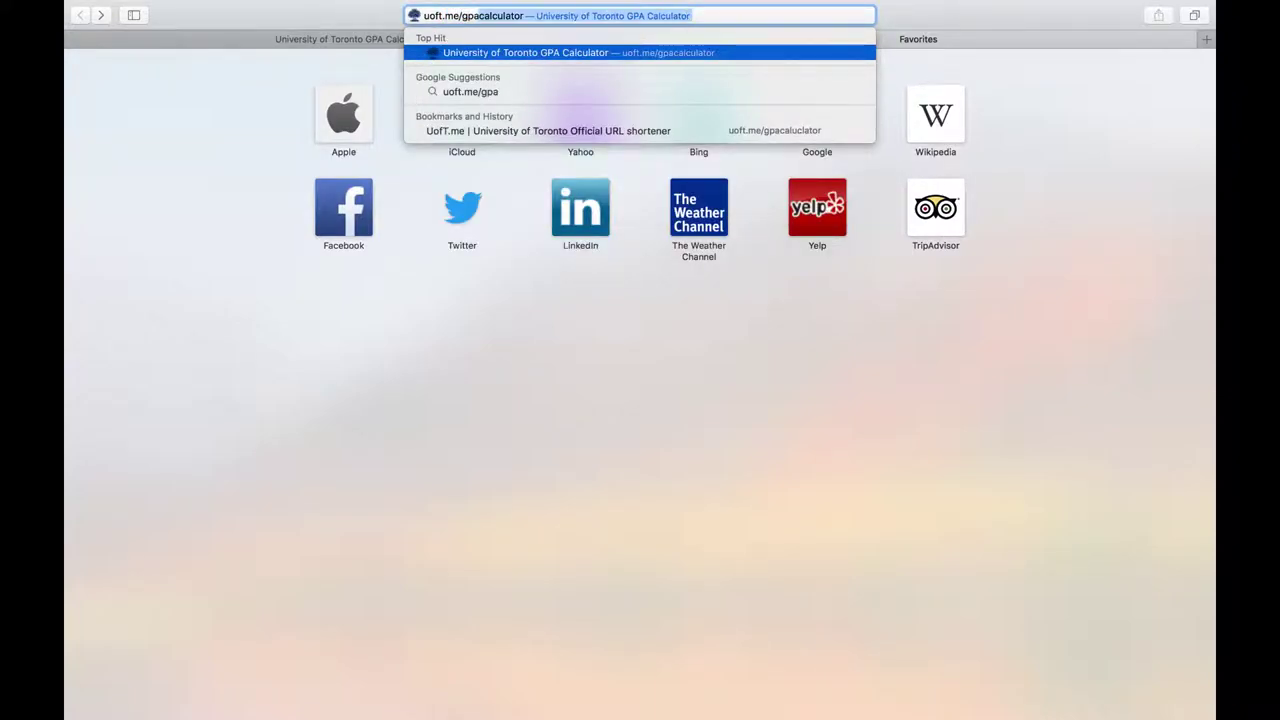
pyautogui.press('Return')
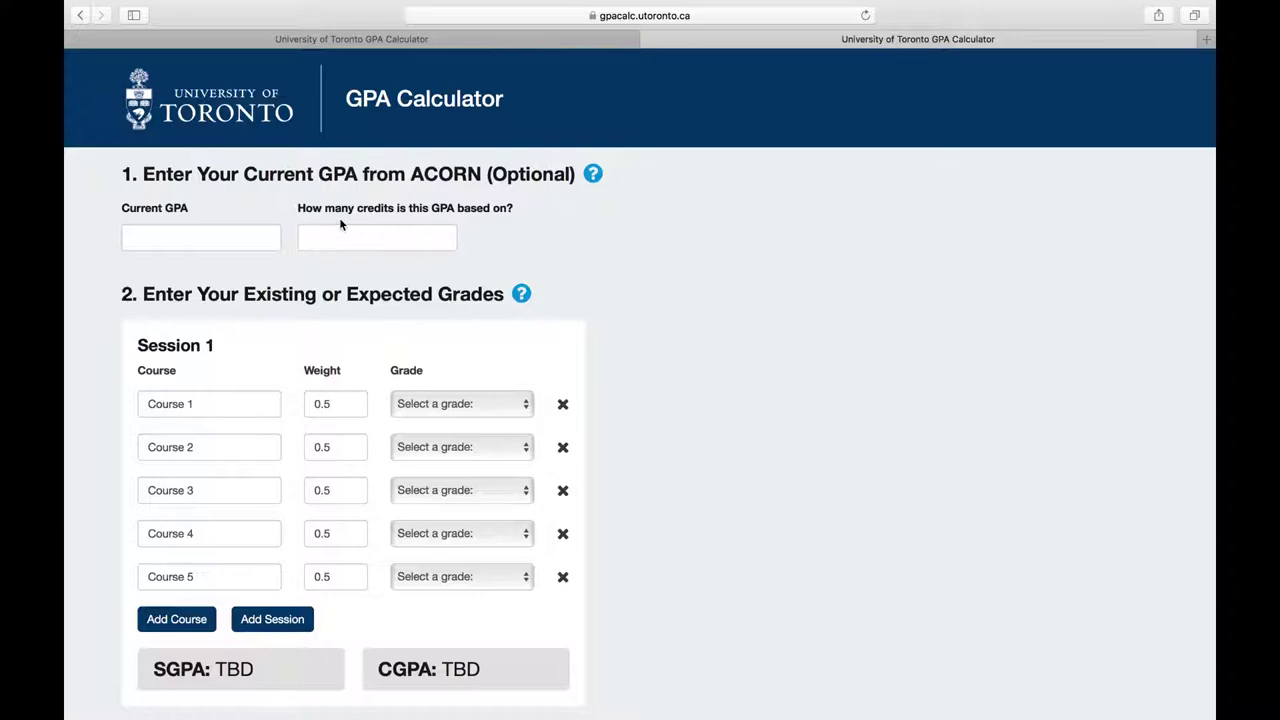
# Step: Enter a current GPA of 2.74 based on 14 credits
pyautogui.click(247, 238)
pyautogui.write('2.74')
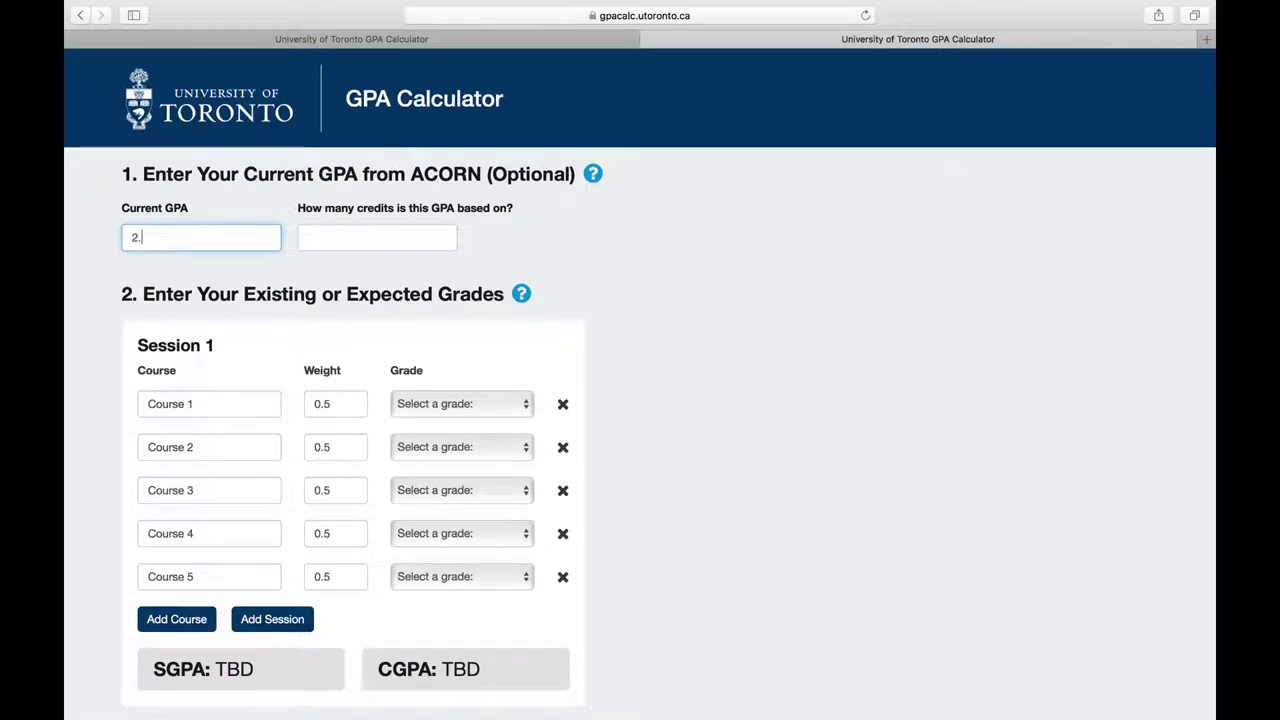
pyautogui.click(371, 236)
pyautogui.write('14')
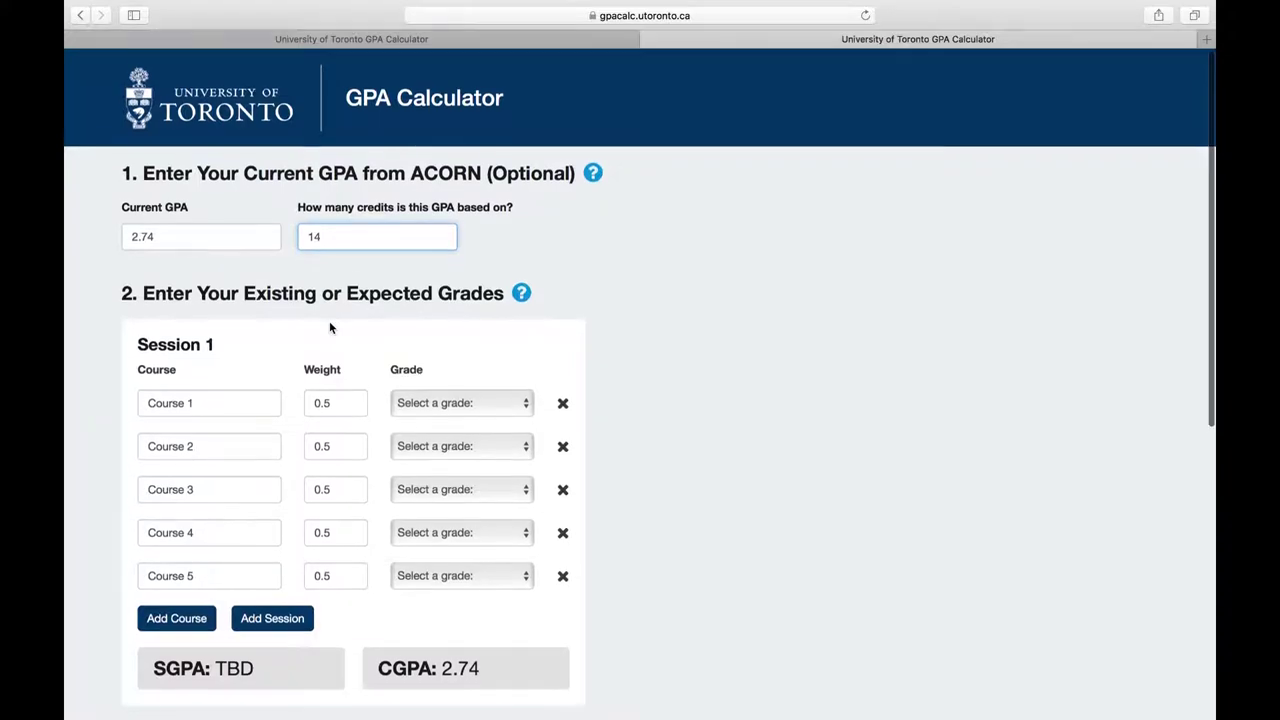
# Step: Rename the first two courses psy240 and cct319
pyautogui.scroll(-2, 329, 321)
pyautogui.moveTo(231, 346); pyautogui.dragTo(146, 346)
pyautogui.press('BackSpace')
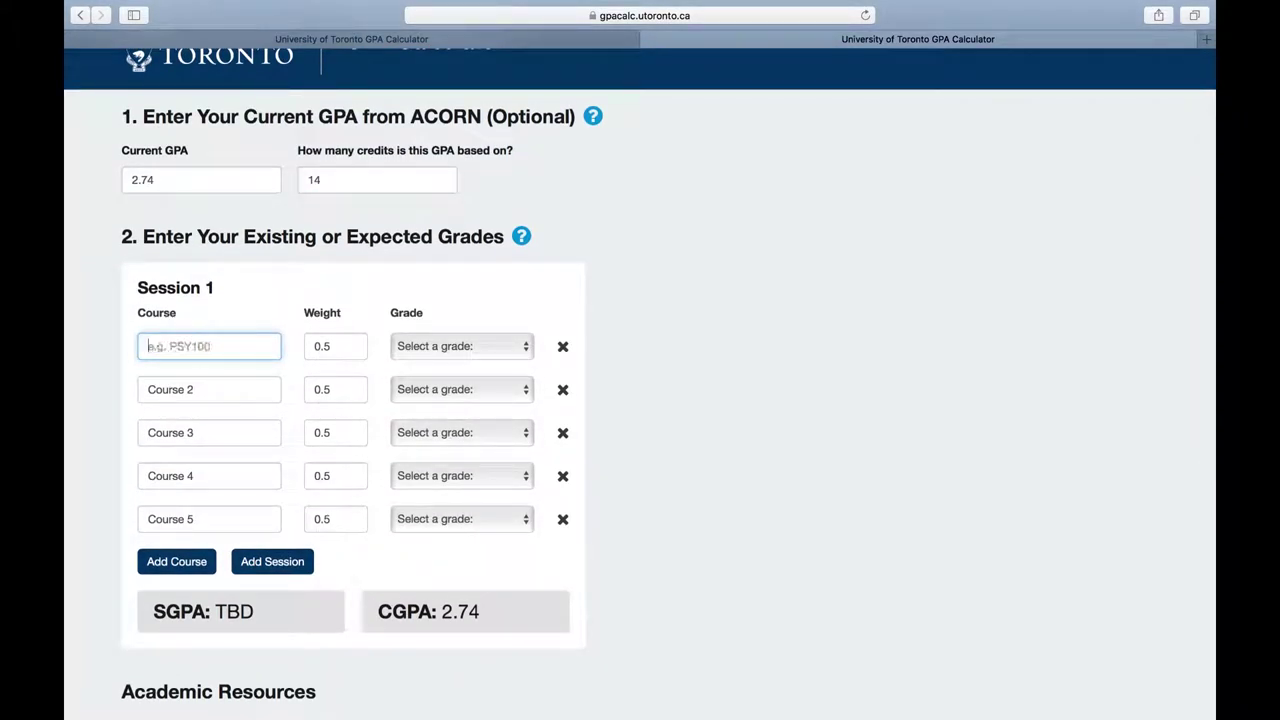
pyautogui.write('psy240')
pyautogui.moveTo(197, 393); pyautogui.dragTo(146, 394)
pyautogui.press('BackSpace')
pyautogui.write('c')
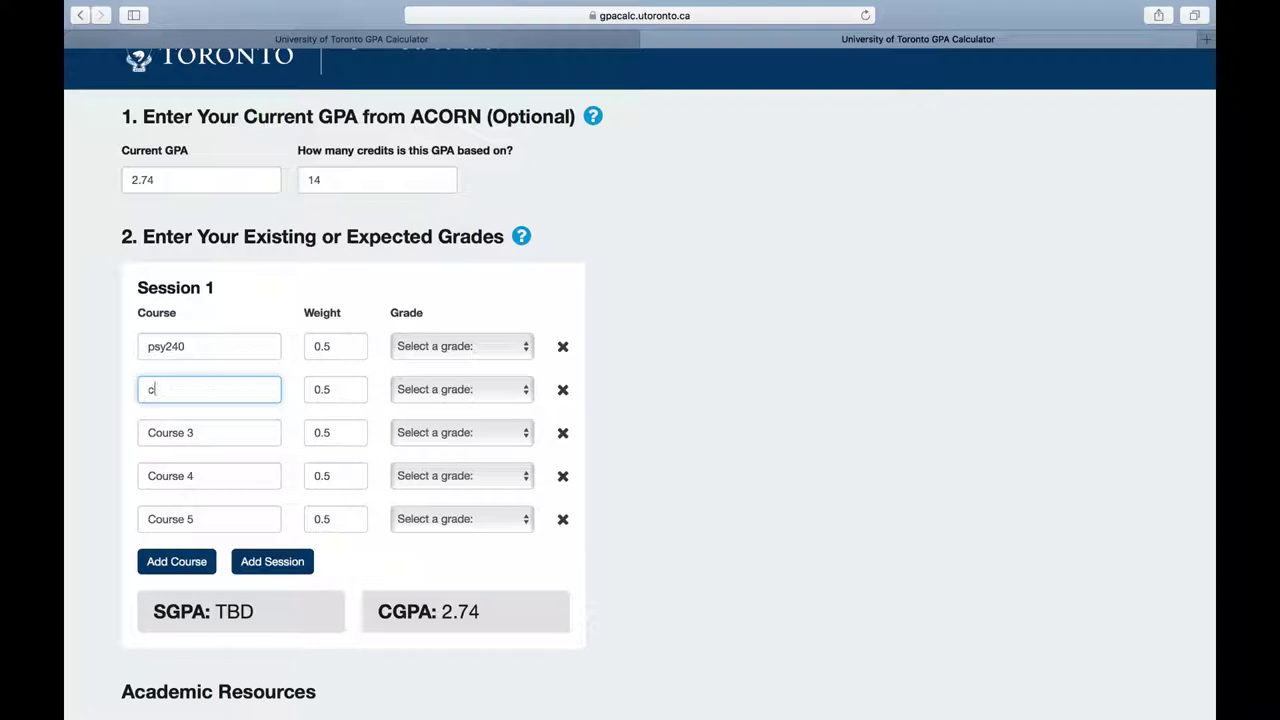
pyautogui.write('ct319')
pyautogui.click(337, 348)
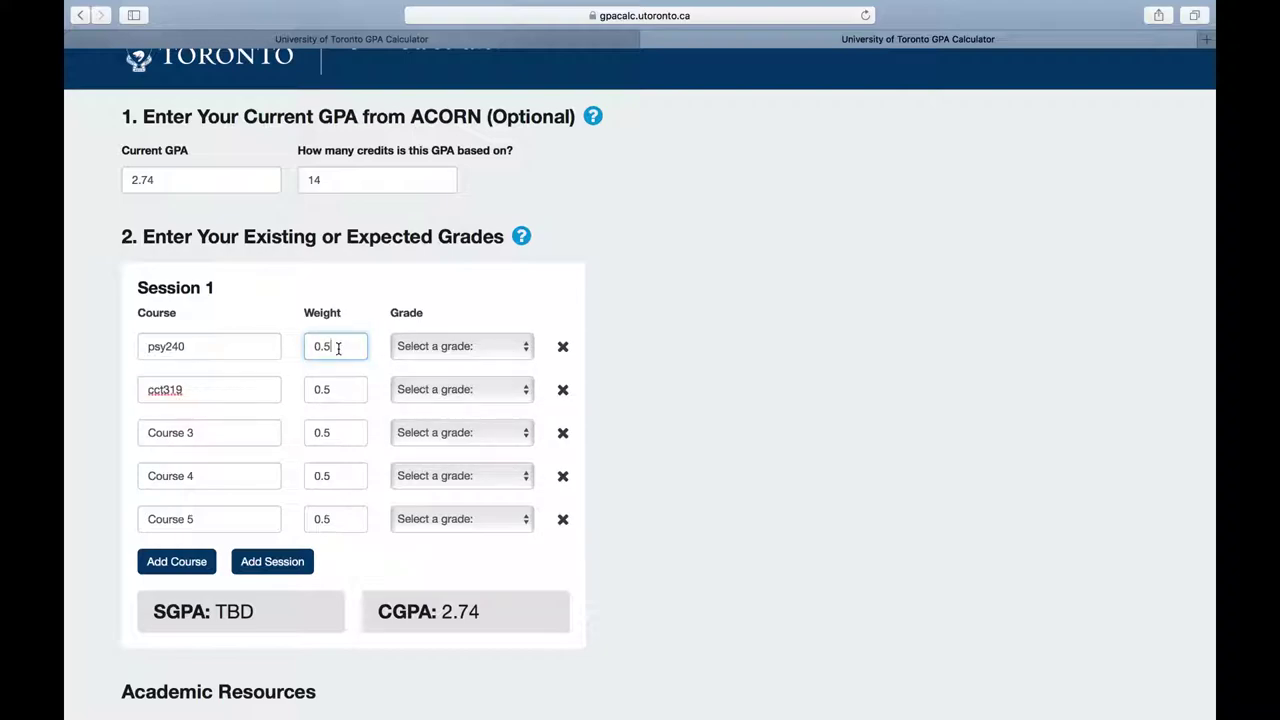
# Step: Grade psy240 B+ (77-79) and cct319 C+ (67-69), giving an SGPA of 2.80
pyautogui.click(526, 352)
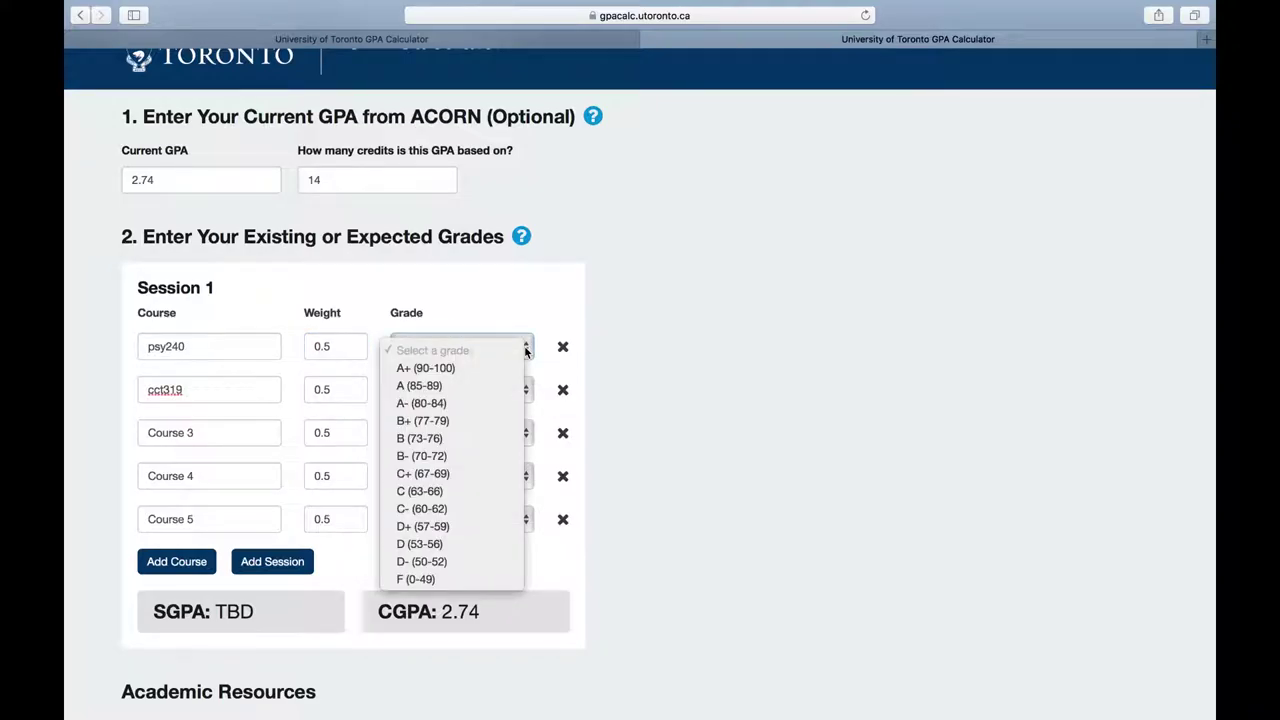
pyautogui.click(489, 421)
pyautogui.click(508, 400)
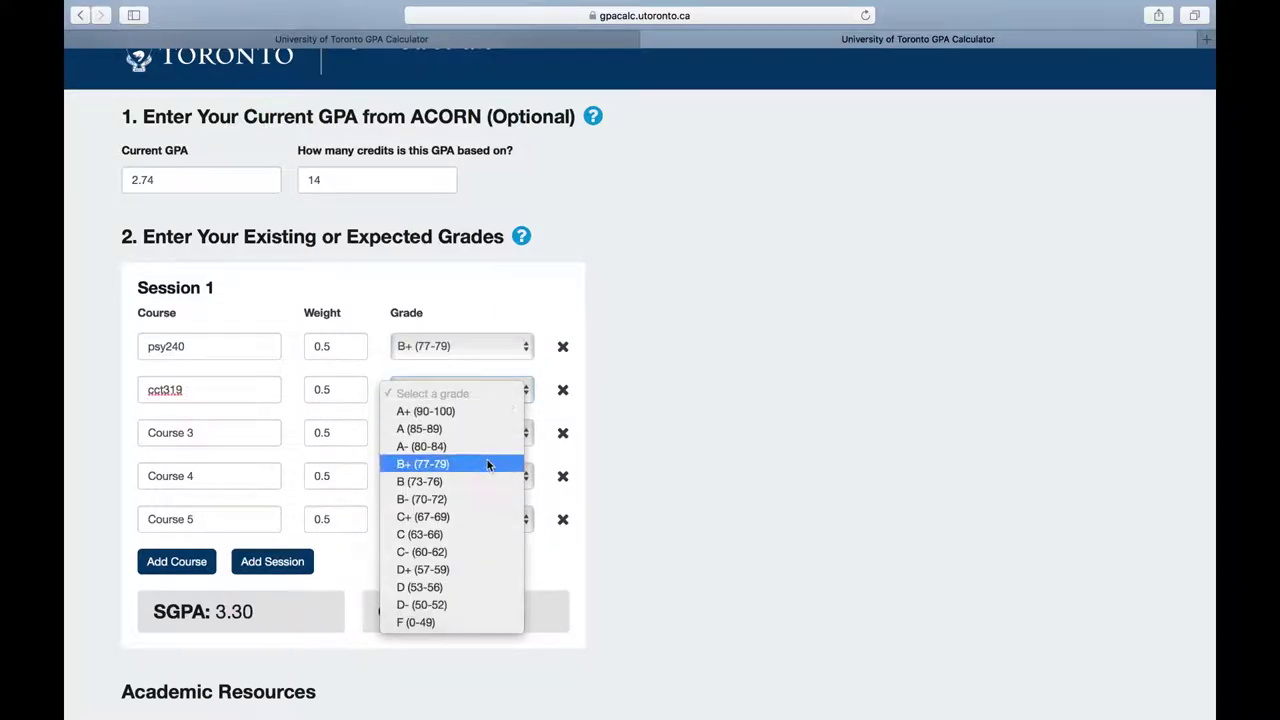
pyautogui.click(474, 517)
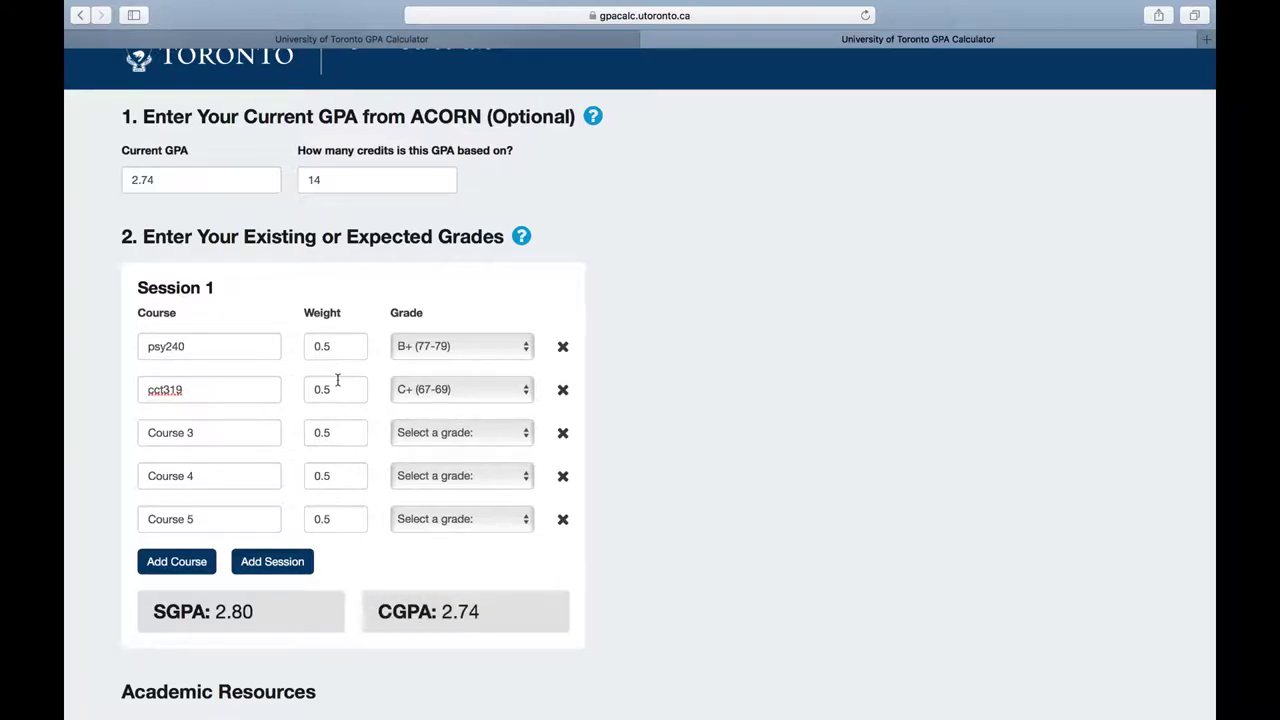
# Step: Clear and re-enter the current GPA as 2.74 over 14 credits, restoring CGPA 2.74
pyautogui.doubleClick(308, 183)
pyautogui.press('BackSpace')
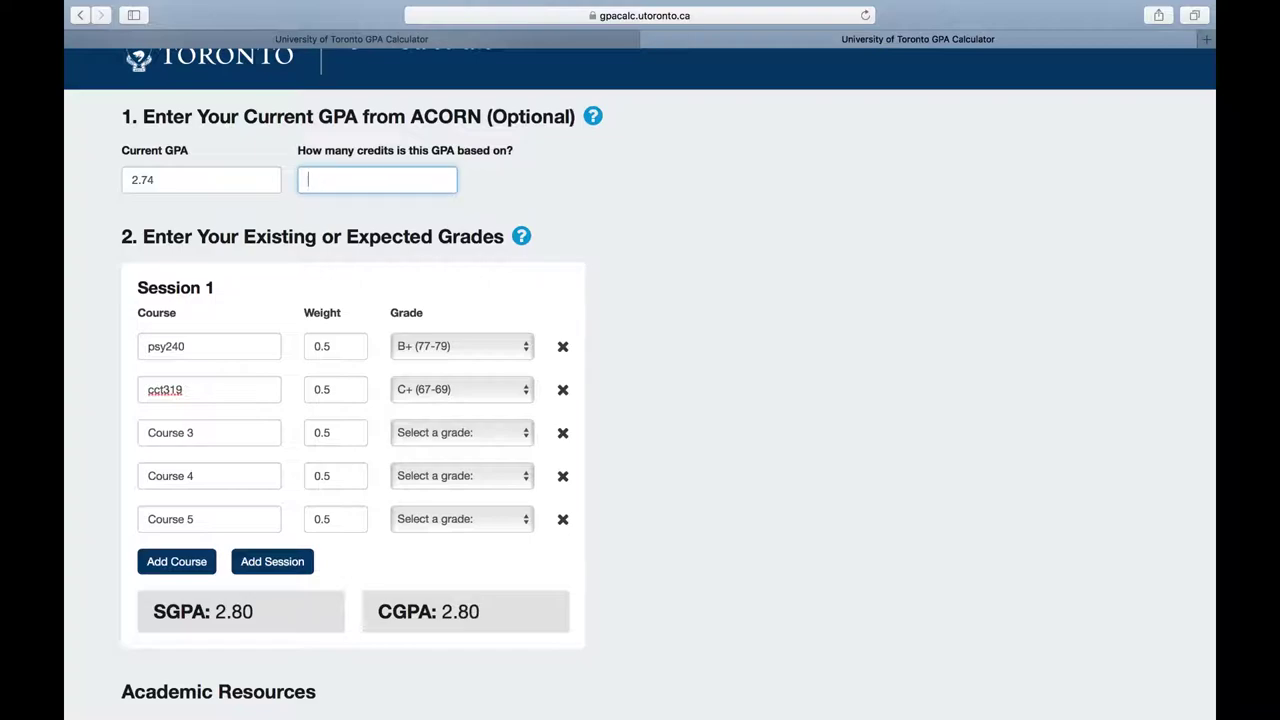
pyautogui.moveTo(184, 181); pyautogui.dragTo(113, 181)
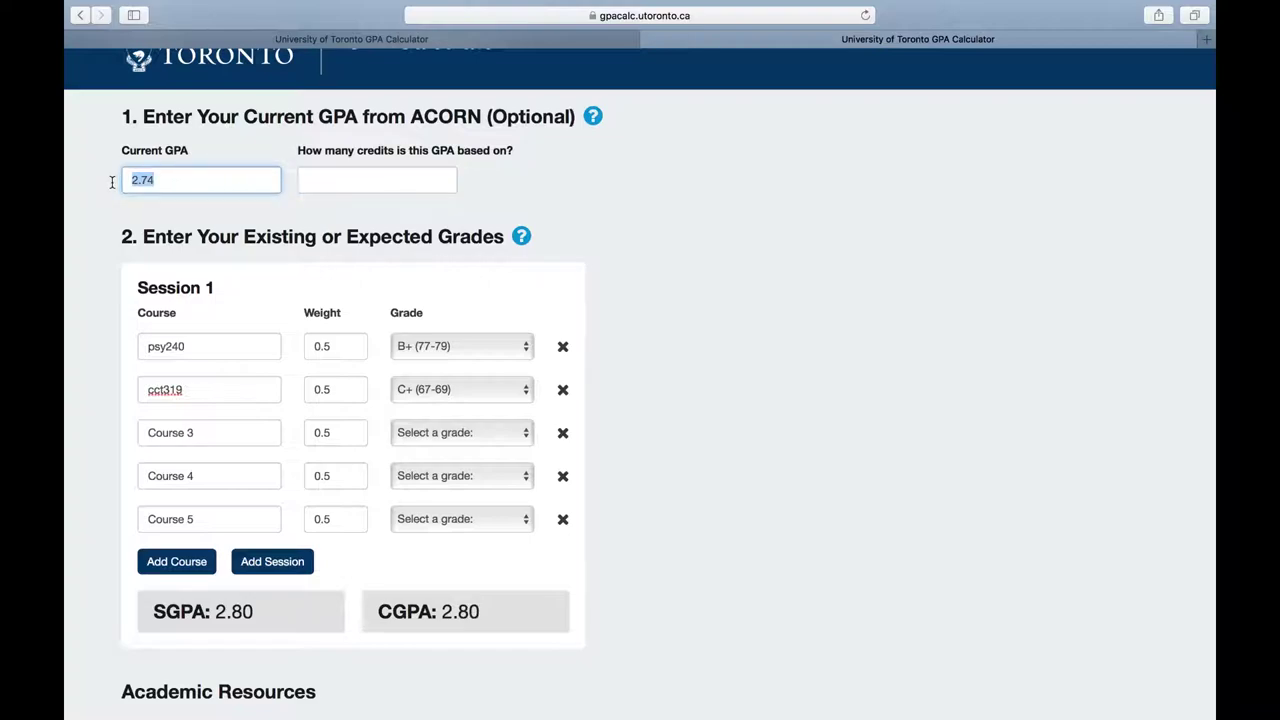
pyautogui.press('BackSpace')
pyautogui.click(263, 623)
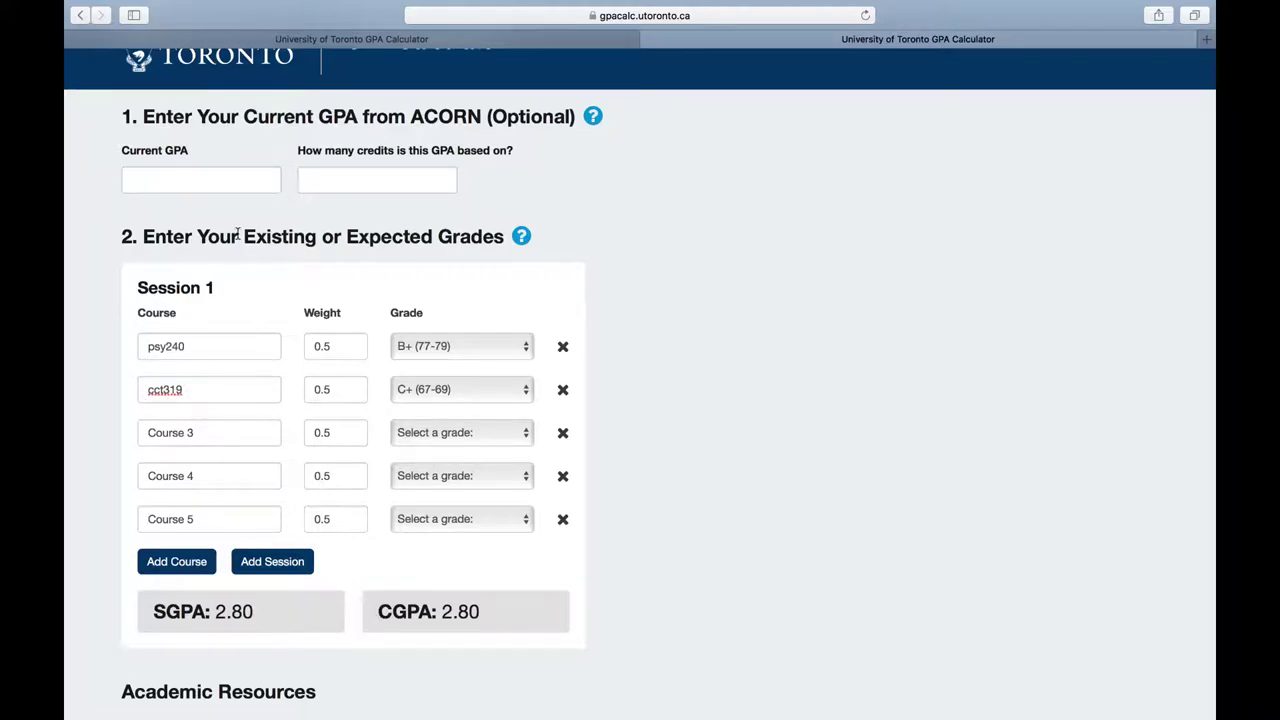
pyautogui.click(222, 190)
pyautogui.write('2.74')
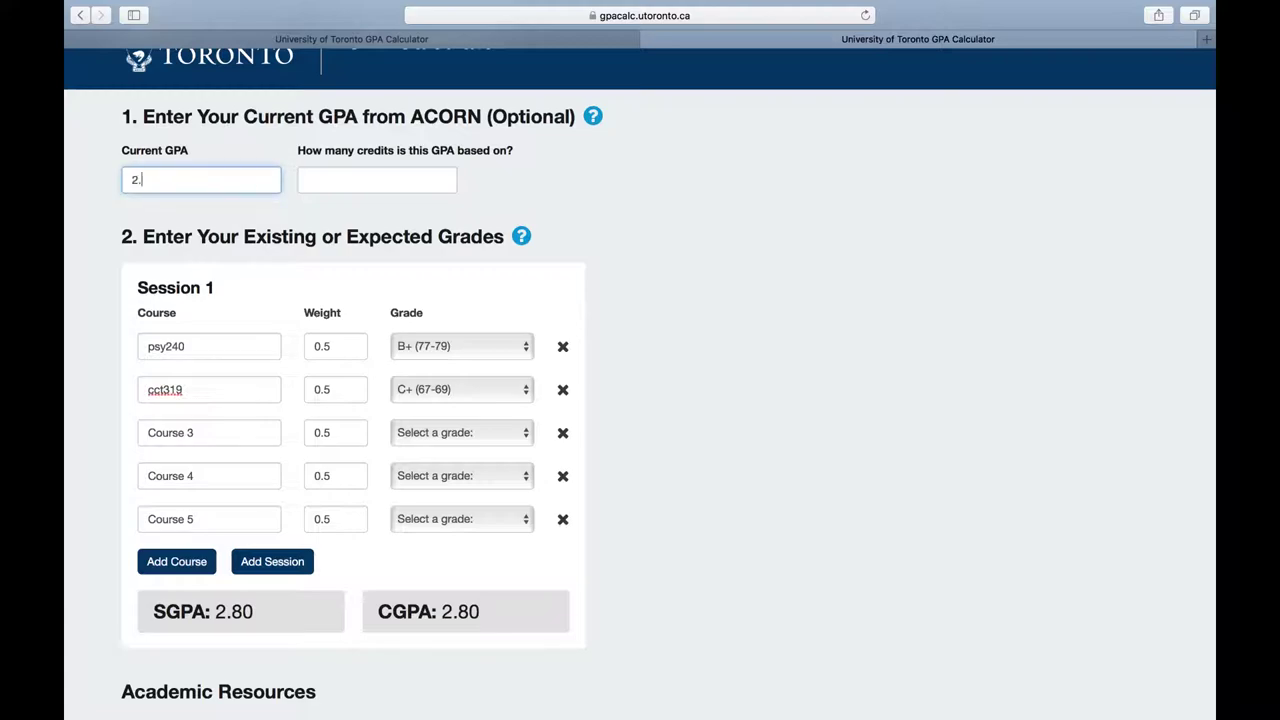
pyautogui.click(330, 181)
pyautogui.write('14')
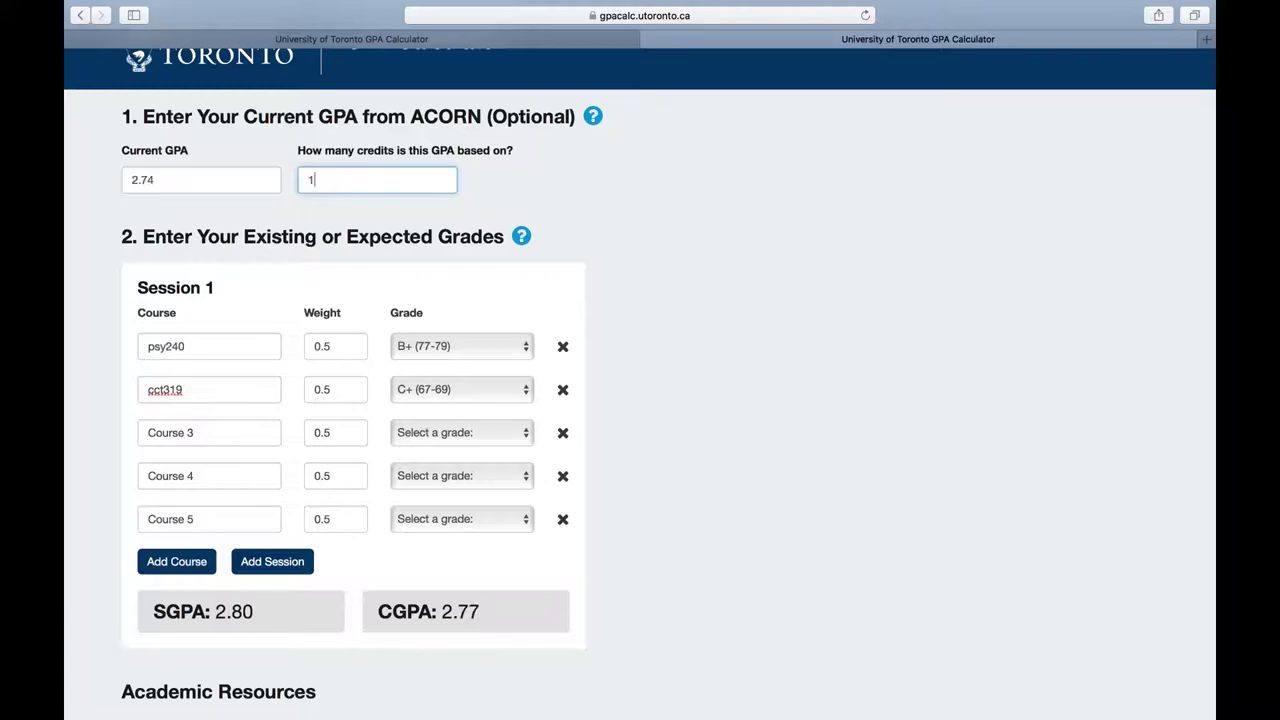
# Step: Regrade psy240 as B (73-76), lowering SGPA to 2.65 and CGPA to 2.73
pyautogui.click(514, 352)
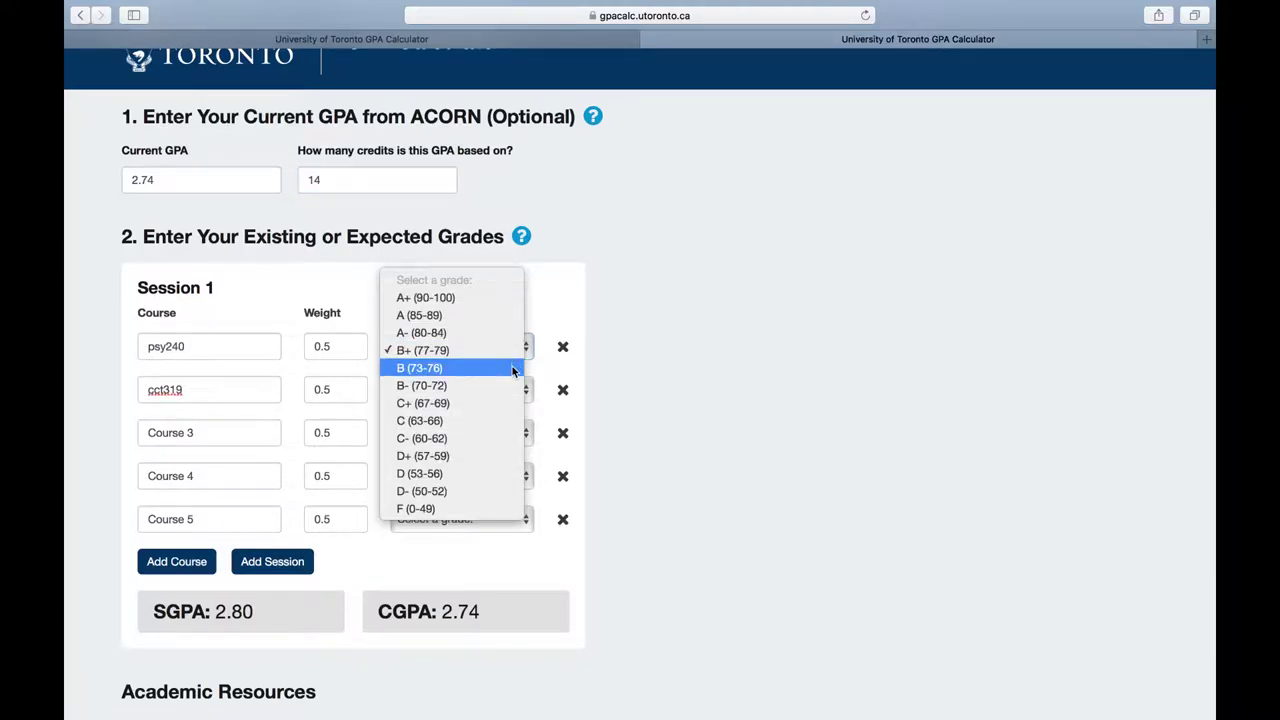
pyautogui.click(512, 368)
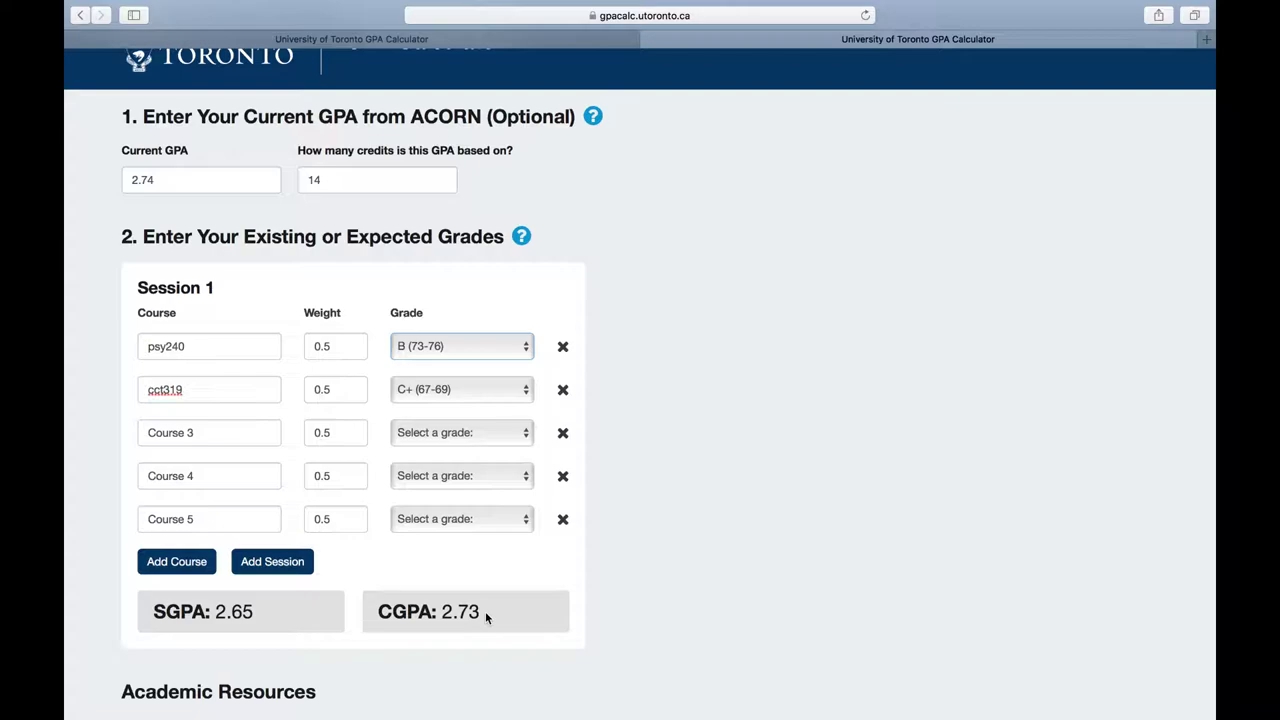
# Step: Add two more course rows to Session 1, then add a new Session 2
pyautogui.click(211, 568)
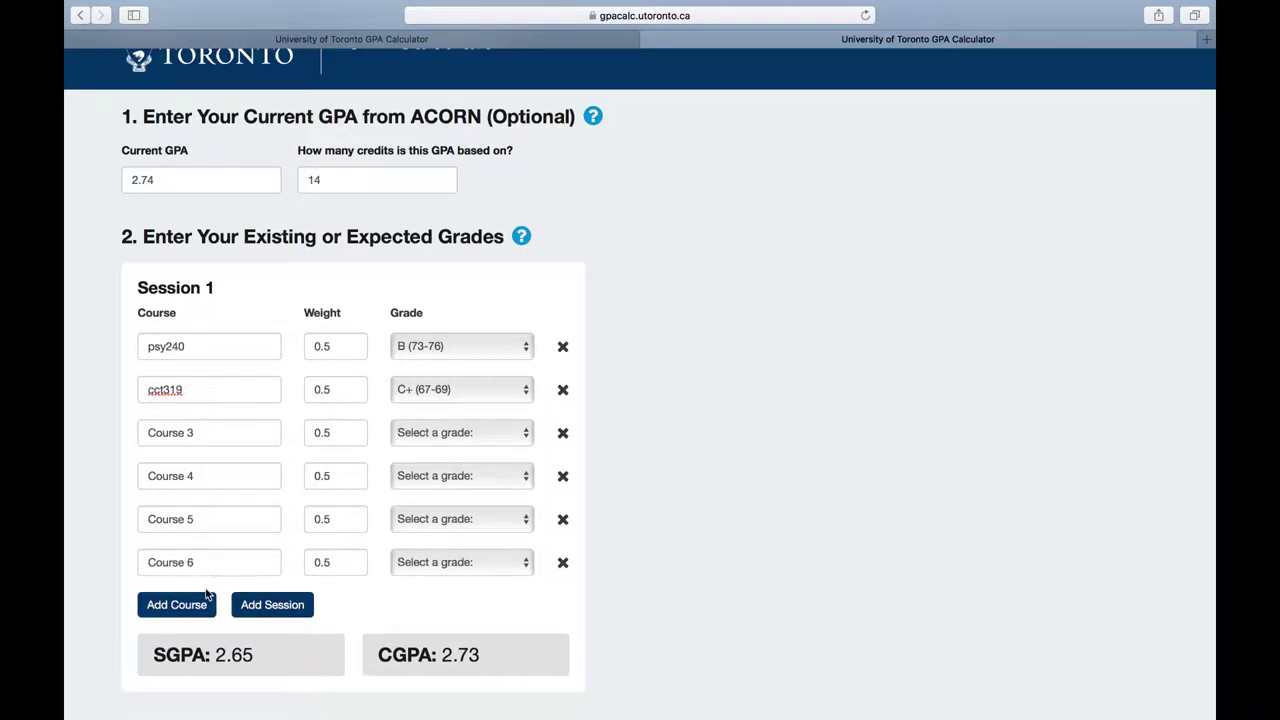
pyautogui.click(206, 600)
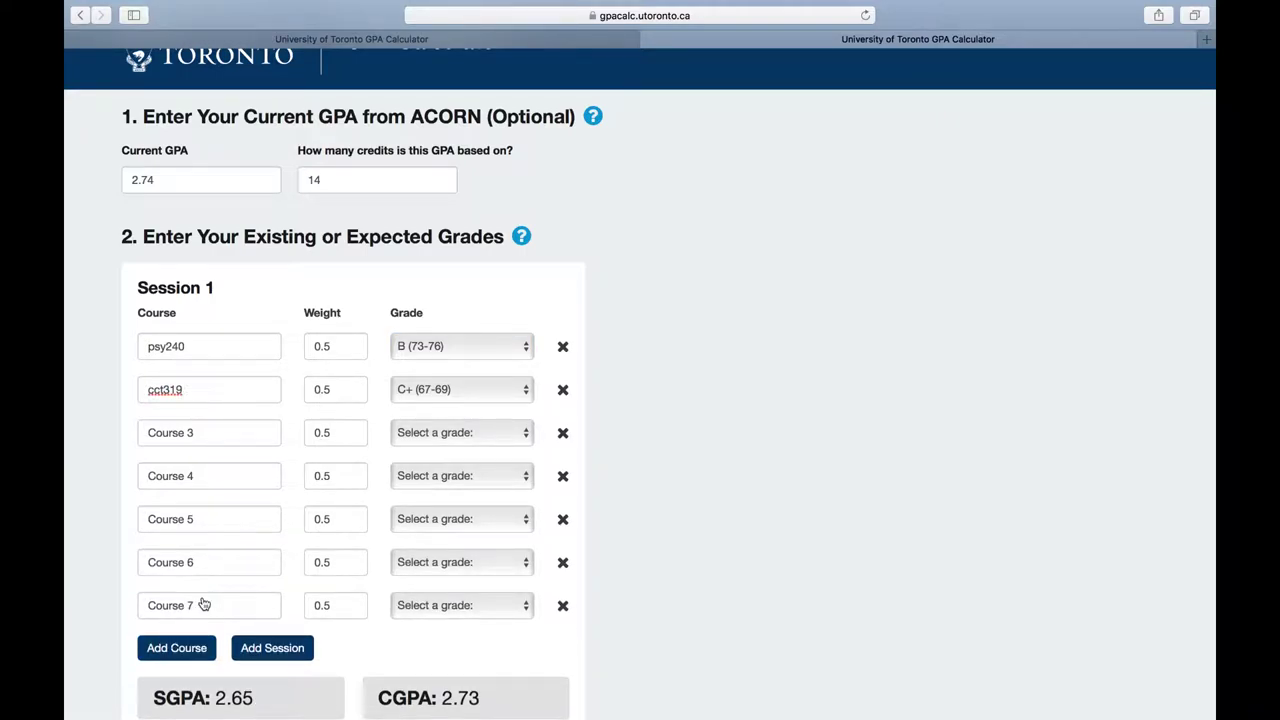
pyautogui.click(252, 648)
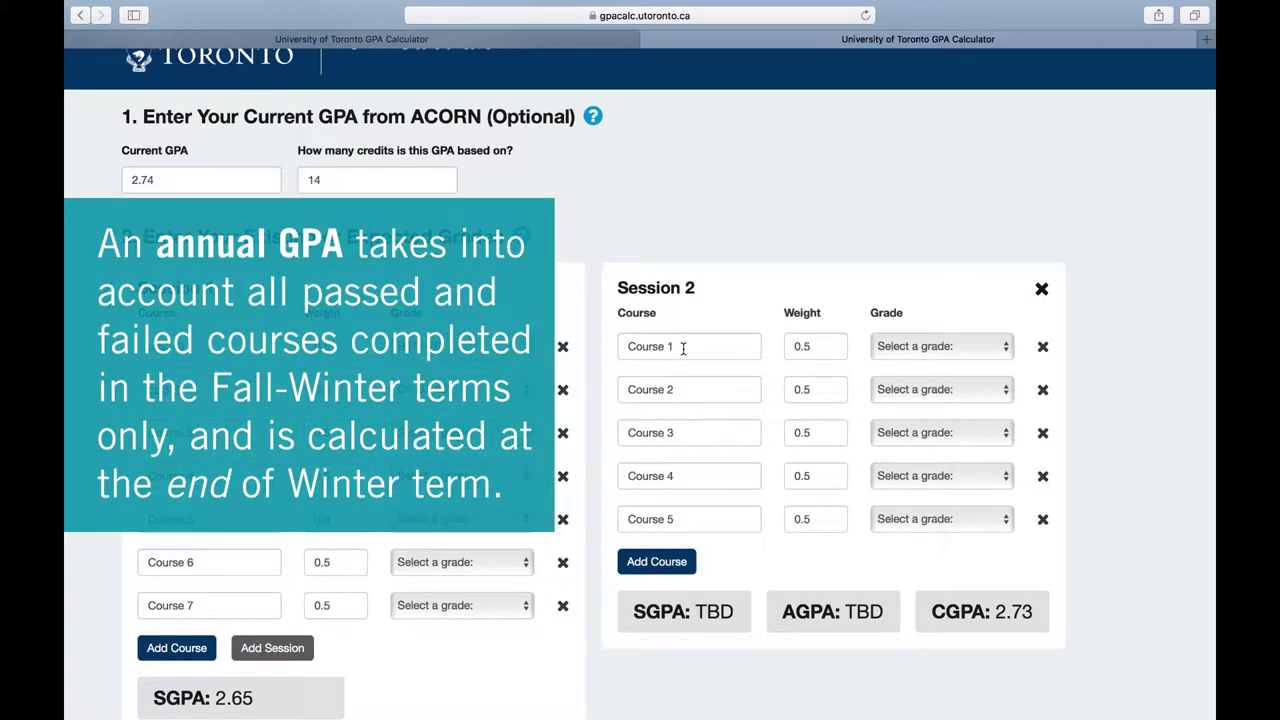
# Step: Name Session 2's first course eng389 with a weight of 1.0
pyautogui.moveTo(678, 347); pyautogui.dragTo(624, 348)
pyautogui.write('eng')
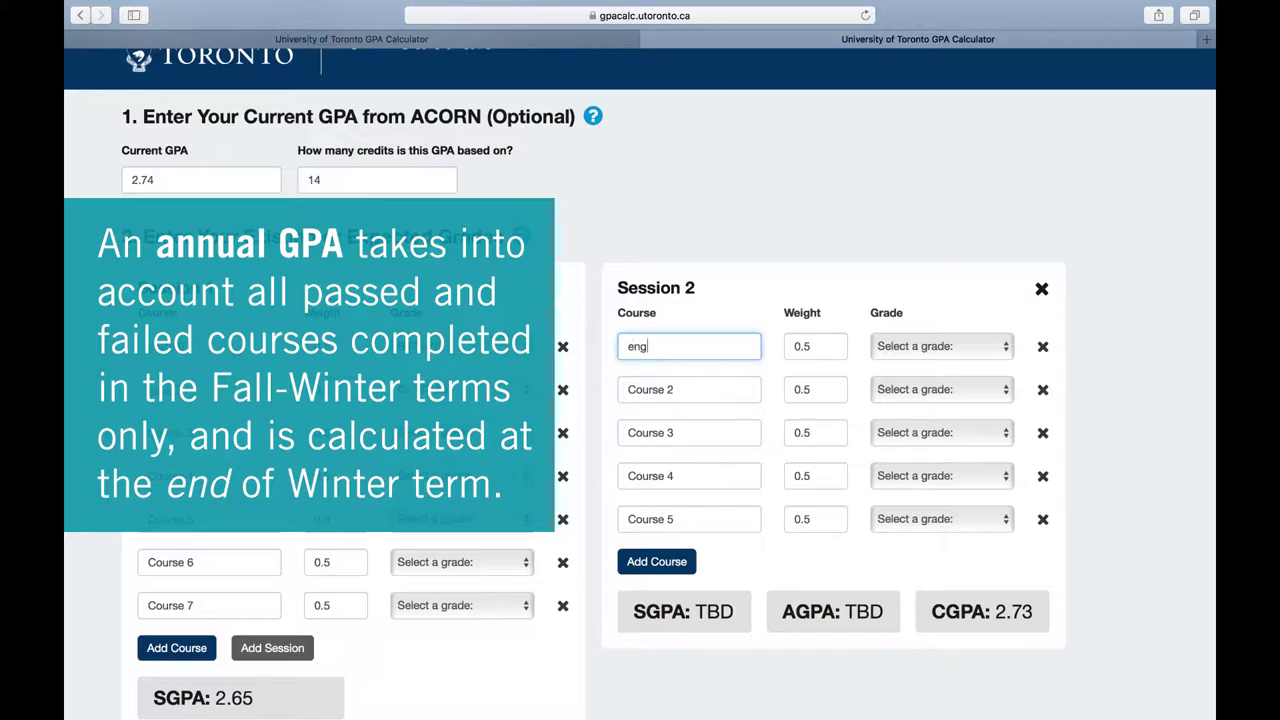
pyautogui.write('389')
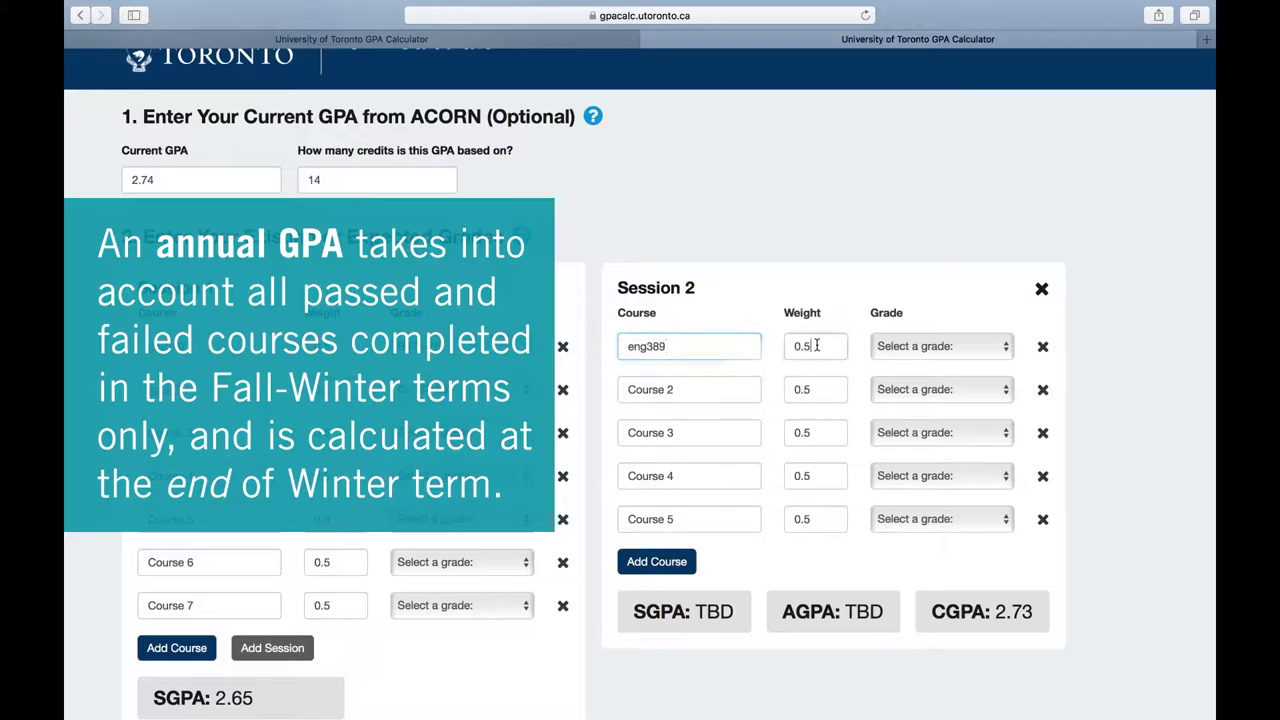
pyautogui.moveTo(812, 345); pyautogui.dragTo(794, 345)
pyautogui.write('1.0')
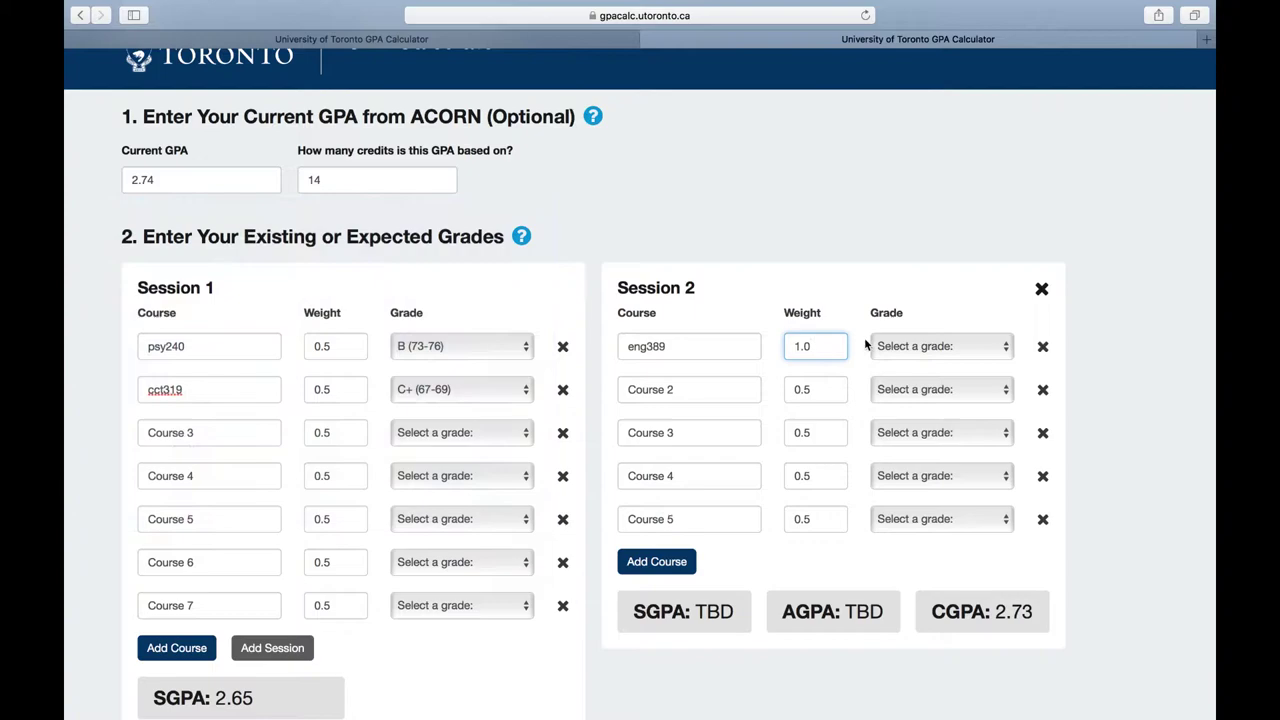
# Step: Grade eng389 A (85-89), raising SGPA to 4.00 and CGPA to 2.81
pyautogui.click(904, 346)
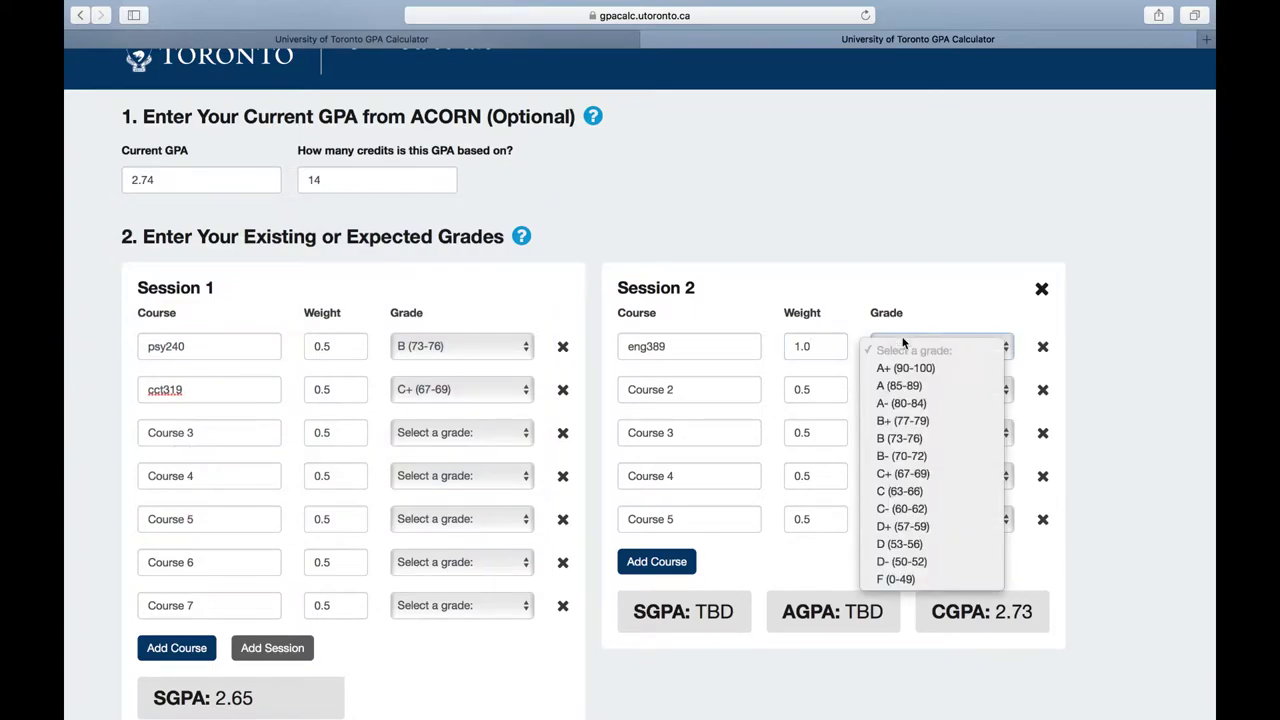
pyautogui.click(903, 456)
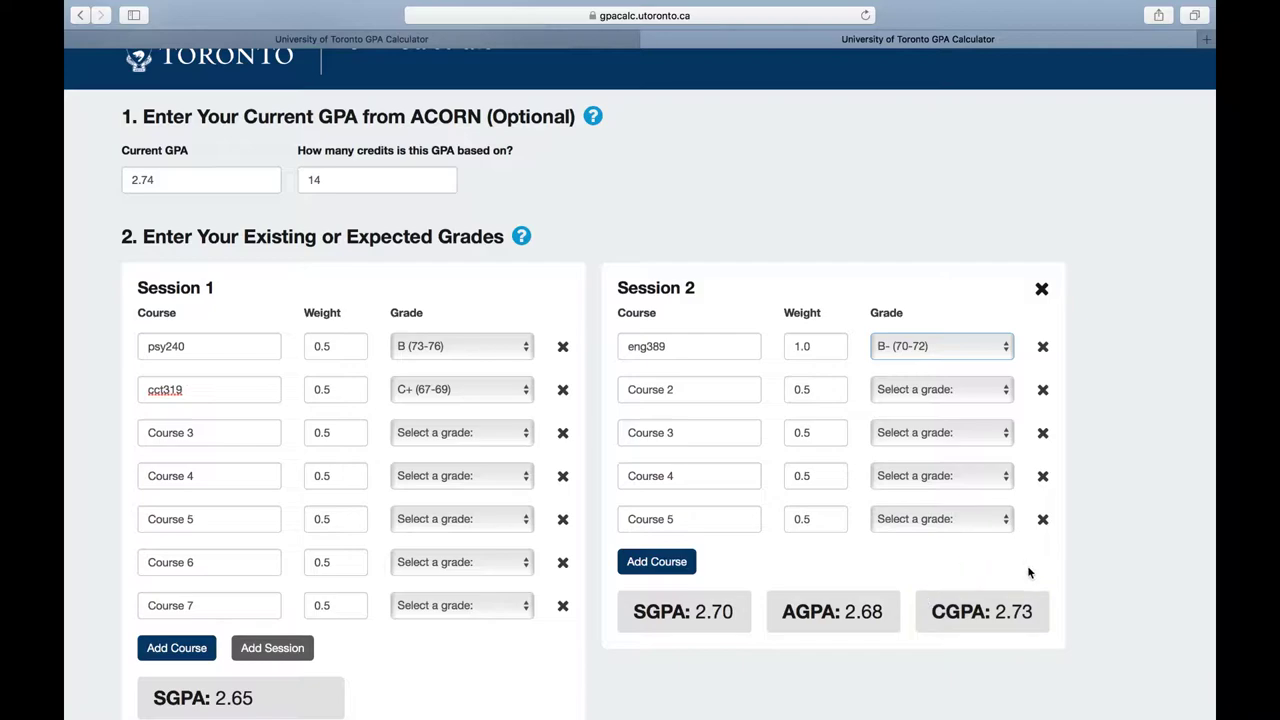
pyautogui.click(1006, 350)
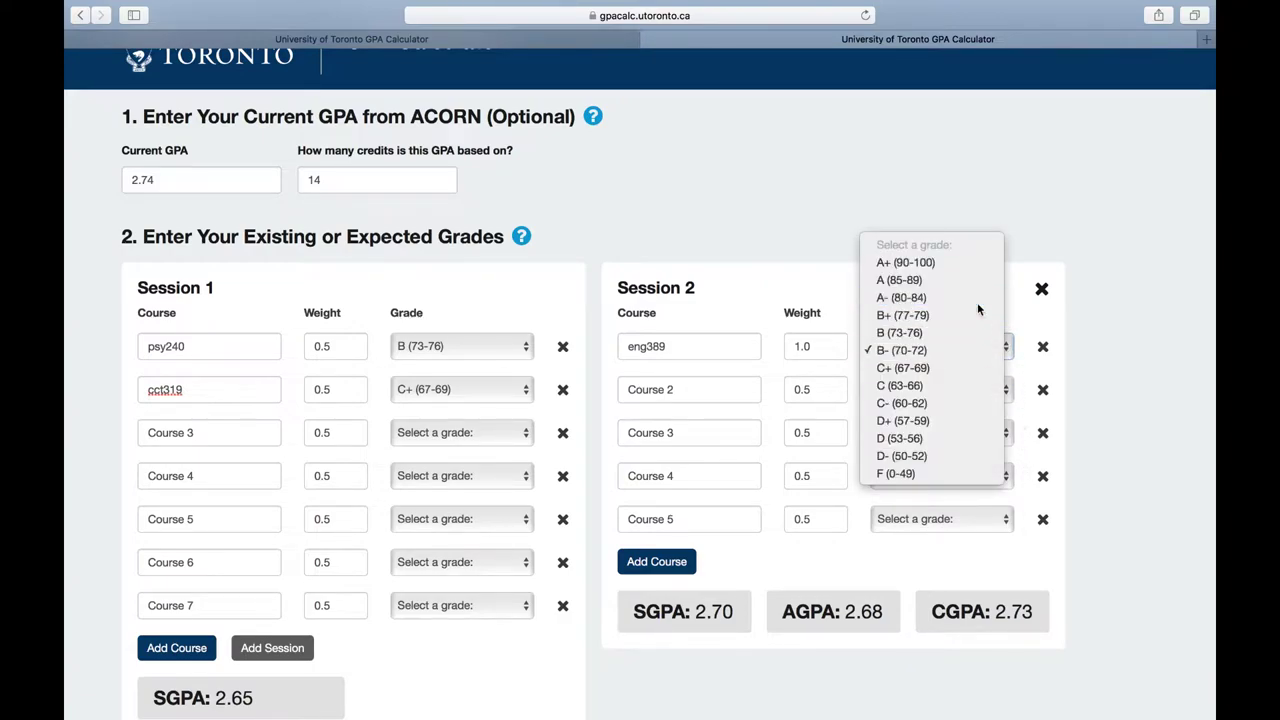
pyautogui.click(979, 298)
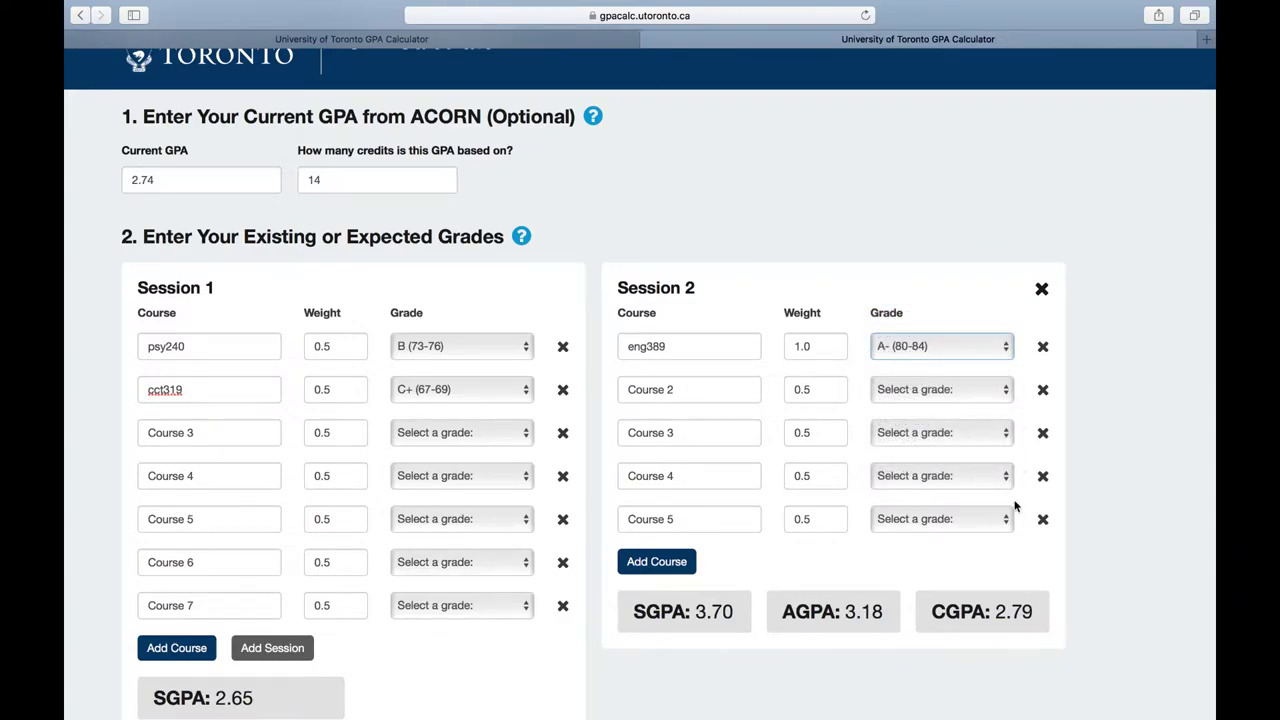
pyautogui.click(998, 362)
pyautogui.click(1000, 333)
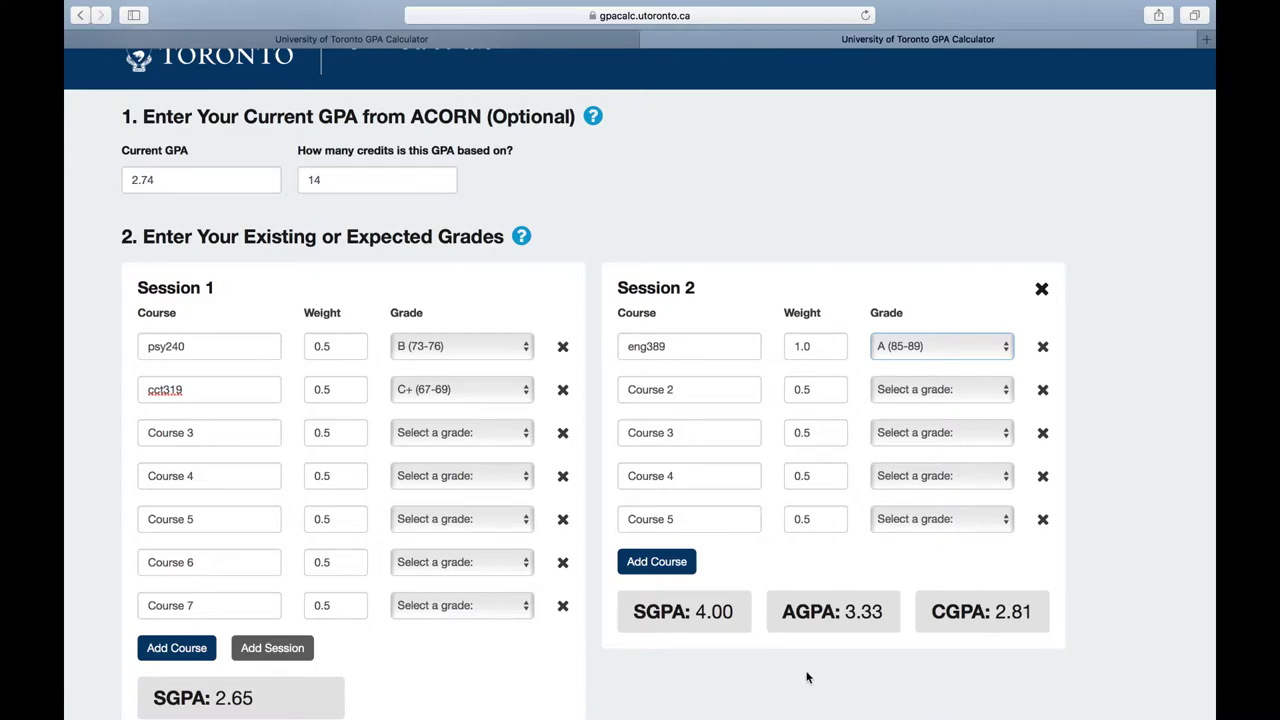
# Step: Scroll down past the GPA results to the Academic Resources section
pyautogui.scroll(-8, 807, 678)
pyautogui.scroll(-2, 807, 678)
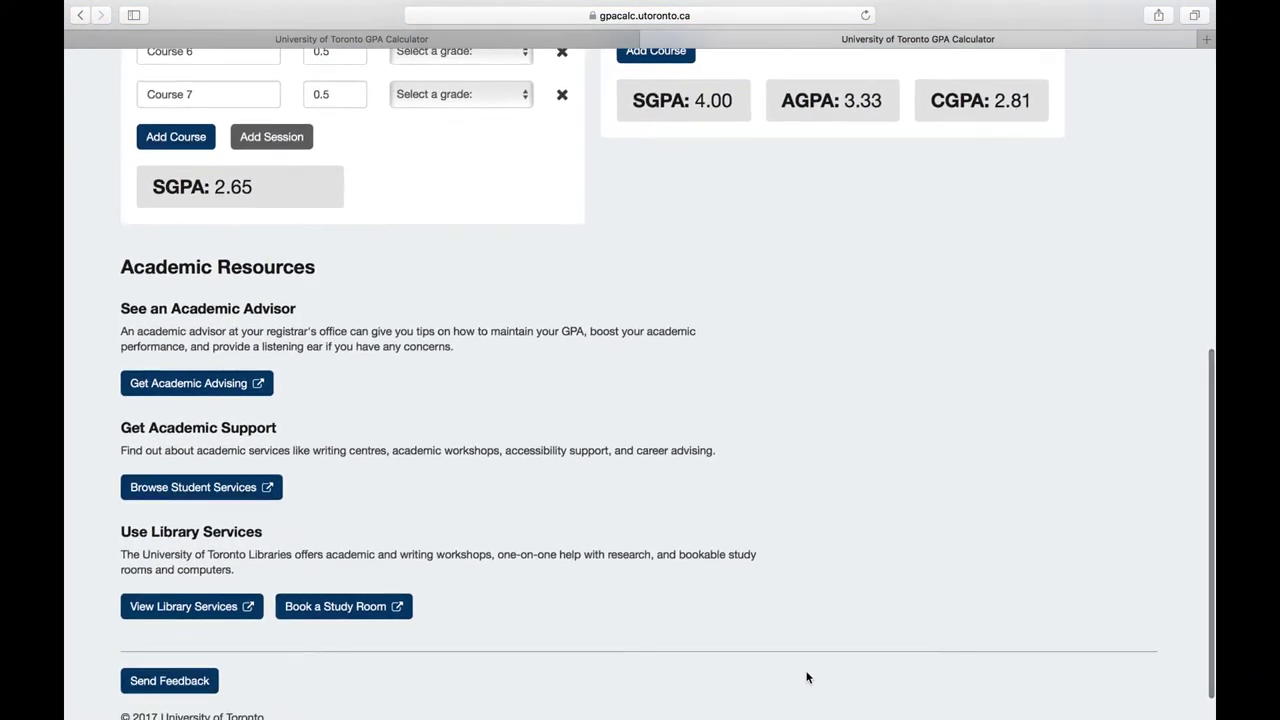